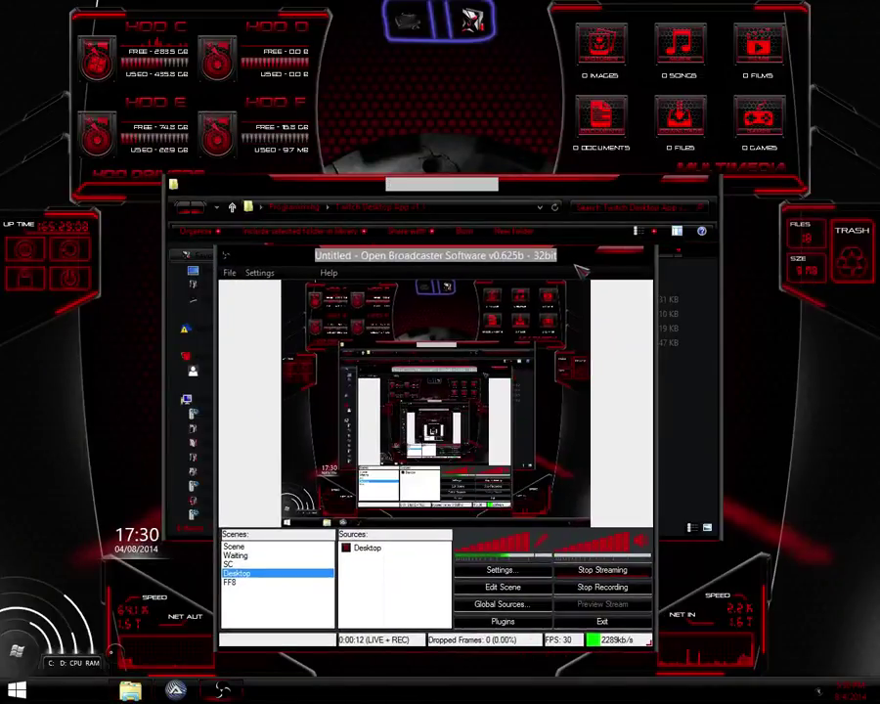
Step: Minimize the Open Broadcaster Software window to leave the Twitch Desktop App v1.1 folder in front
left_click(571, 197)
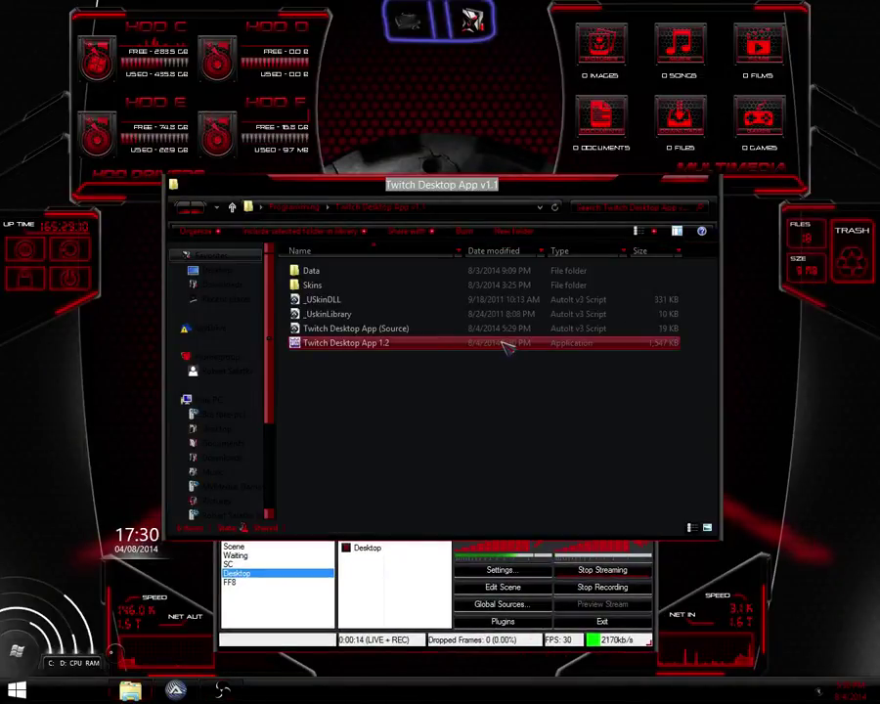
key("alt+Tab")
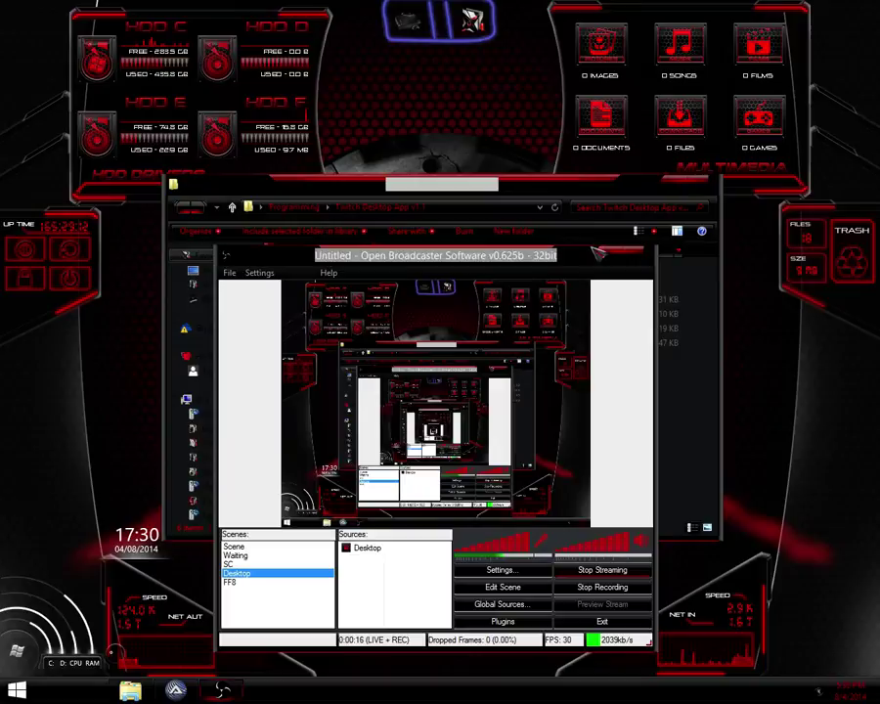
key("super+Down")
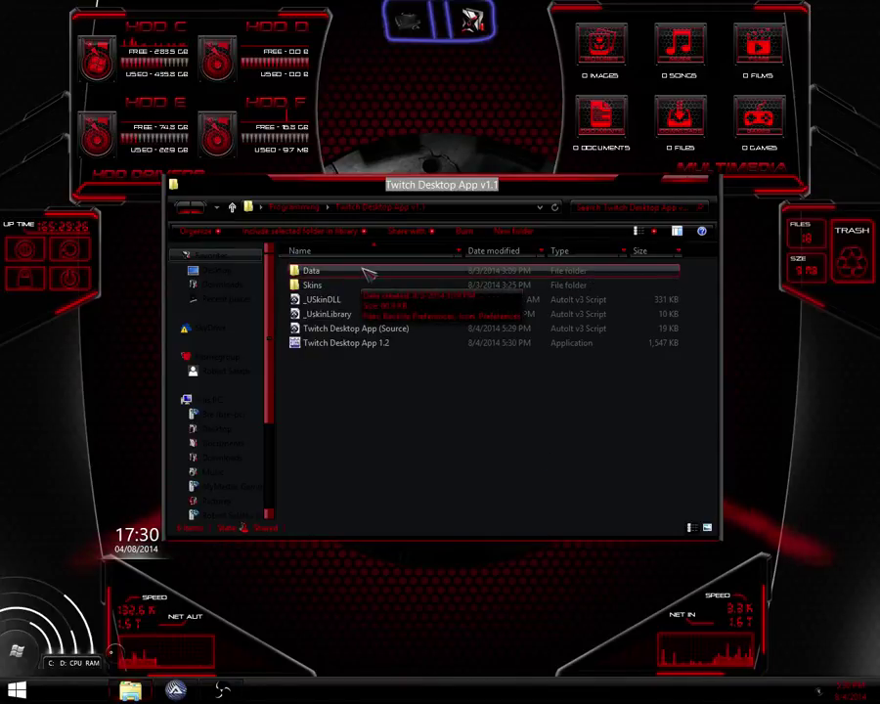
Step: Copy the entire contents of the Preferences file in the Data folder into an untitled document in the SciTE script editor
double_click(367, 274)
double_click(345, 300)
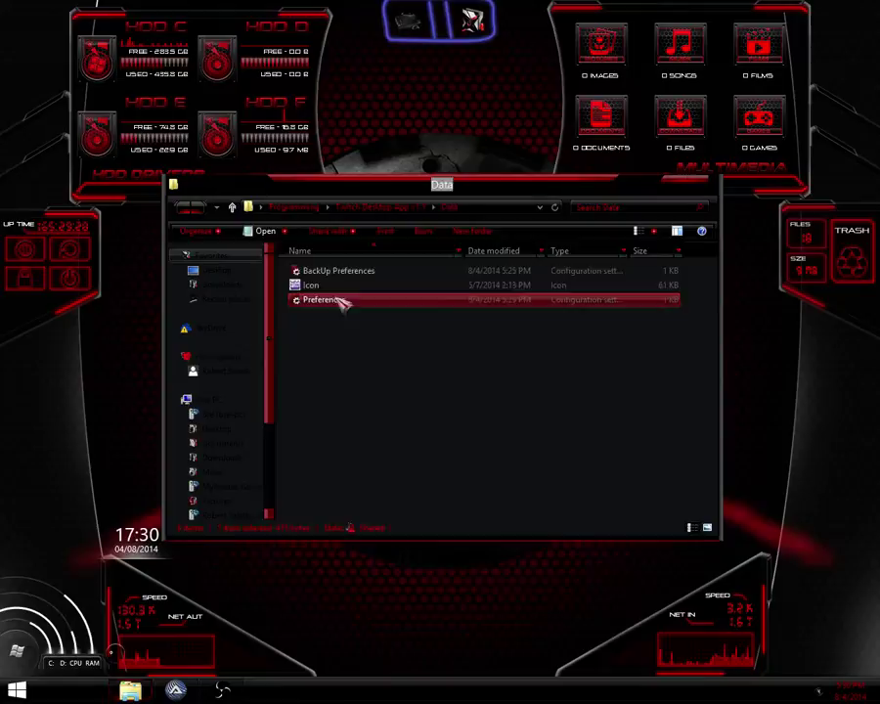
key("ctrl+a")
key("ctrl+c")
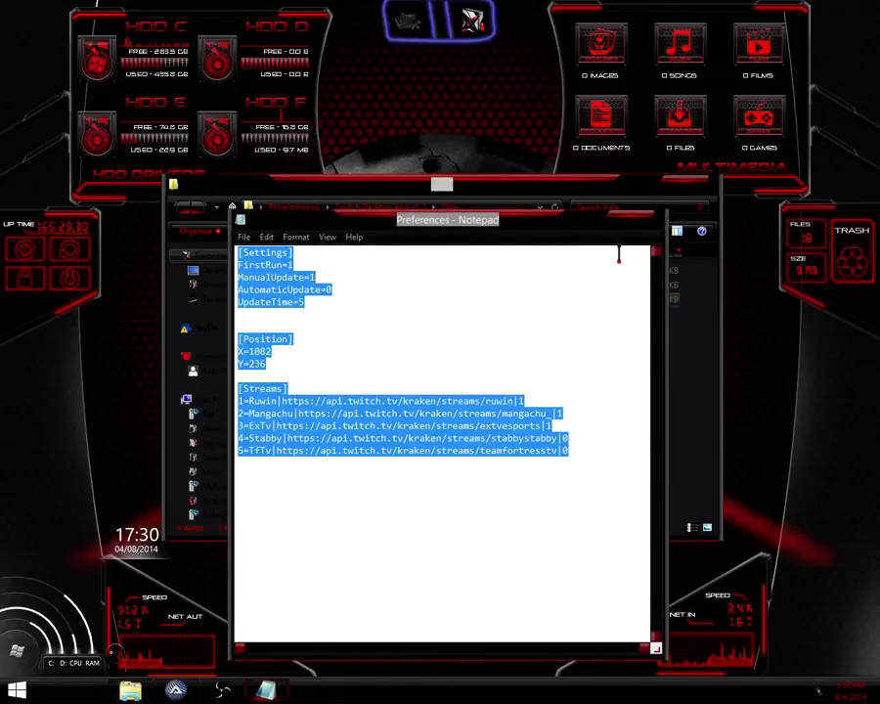
key("super")
key("super")
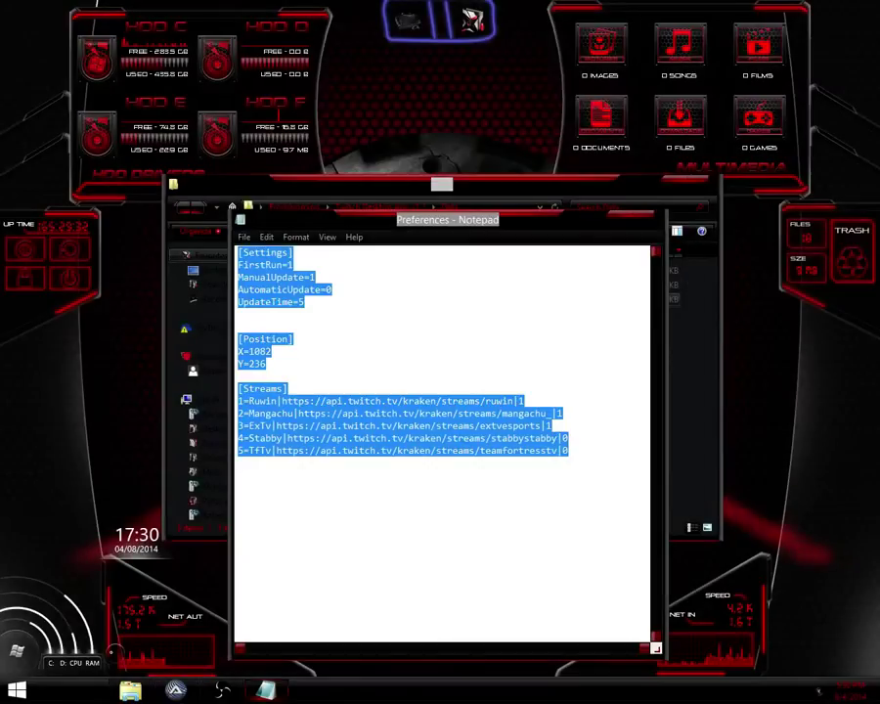
key("alt+Tab")
key("ctrl+v")
Step: Replace the Preferences file's contents with the default settings from BackUp Preferences (FirstRun=0, Streamer 1 to 5), save it and close it
key("alt+Tab")
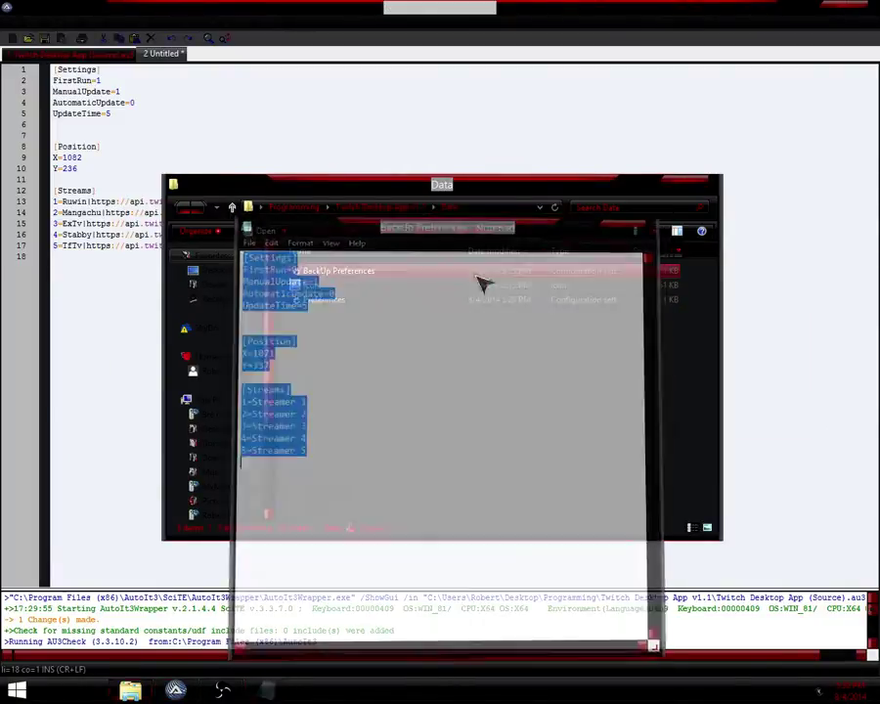
double_click(479, 298)
key("ctrl+a")
type("[Settings] FirstRun=0 ManualUpdate=1 AutomaticUpdate=0 UpdateTime=5   [Position] X=1071 Y=337  [Streams] 1=Streamer 1 2=Streamer 2 3=Streamer 3 4=Streamer 4 5=Streamer 5")
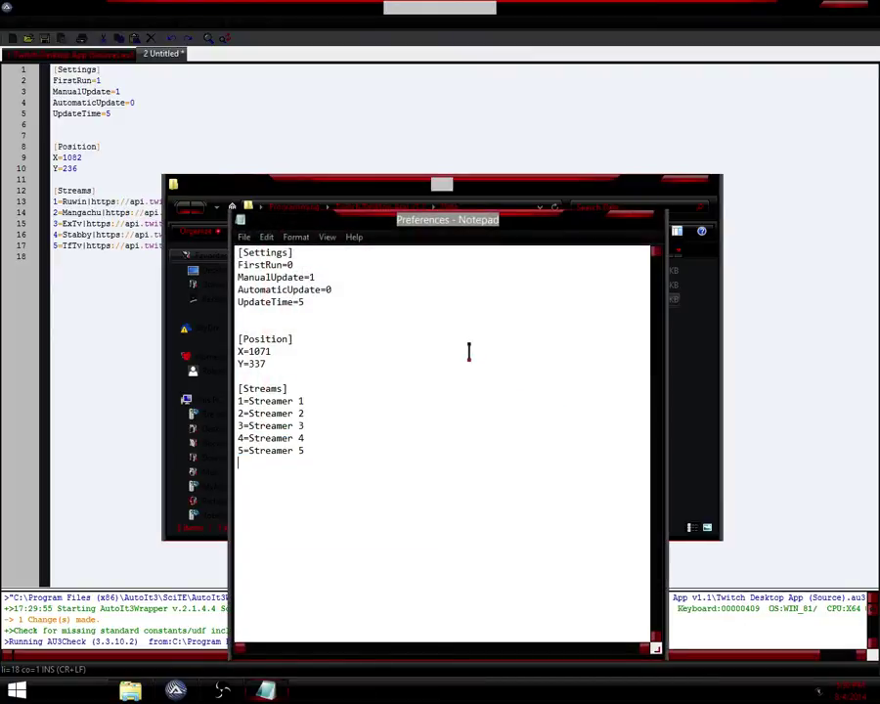
key("ctrl+s")
key("alt+F4")
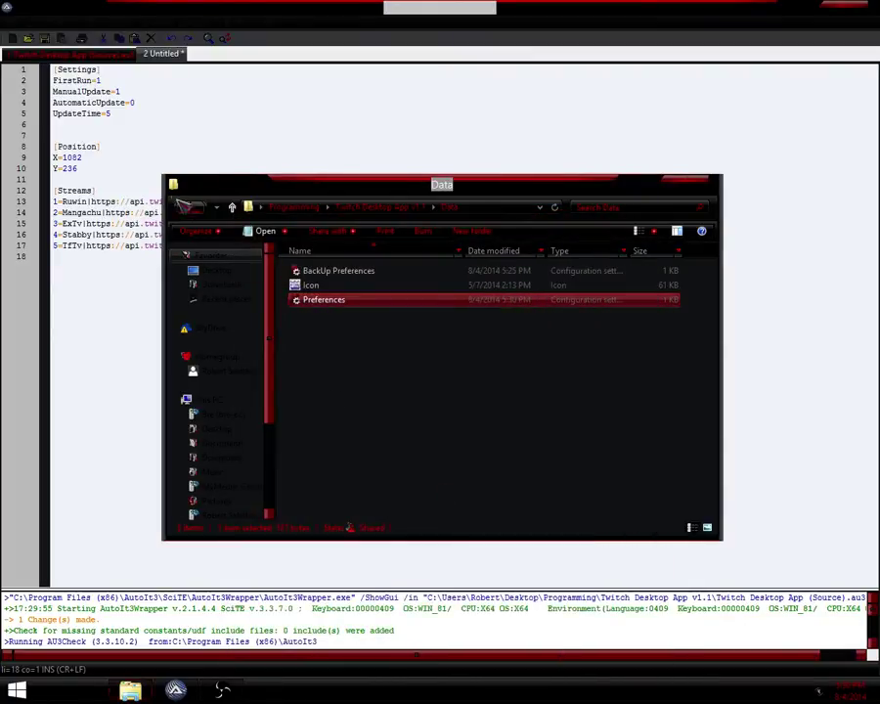
Step: Launch Twitch Desktop App 1.2, accept its welcome messages, and set the widget's position at the desktop's right edge
key("alt+Up")
key("super+Home")
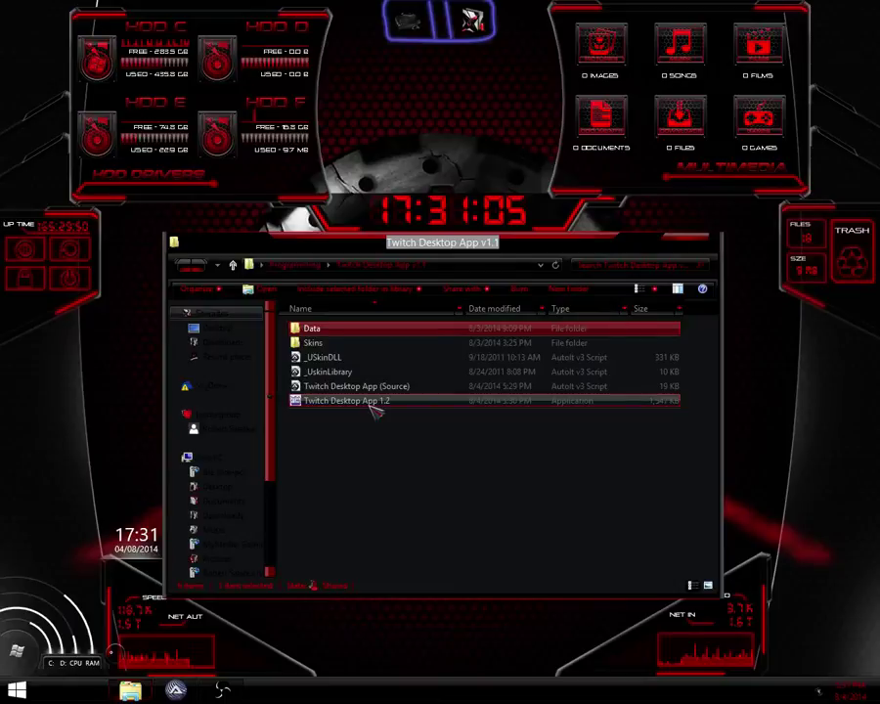
double_click(376, 397)
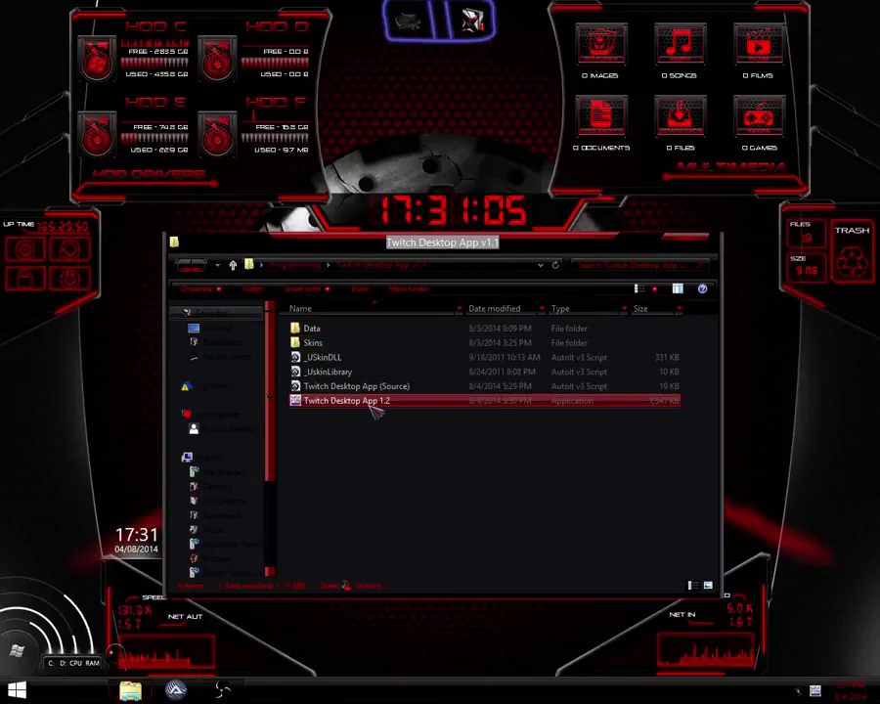
left_click(575, 395)
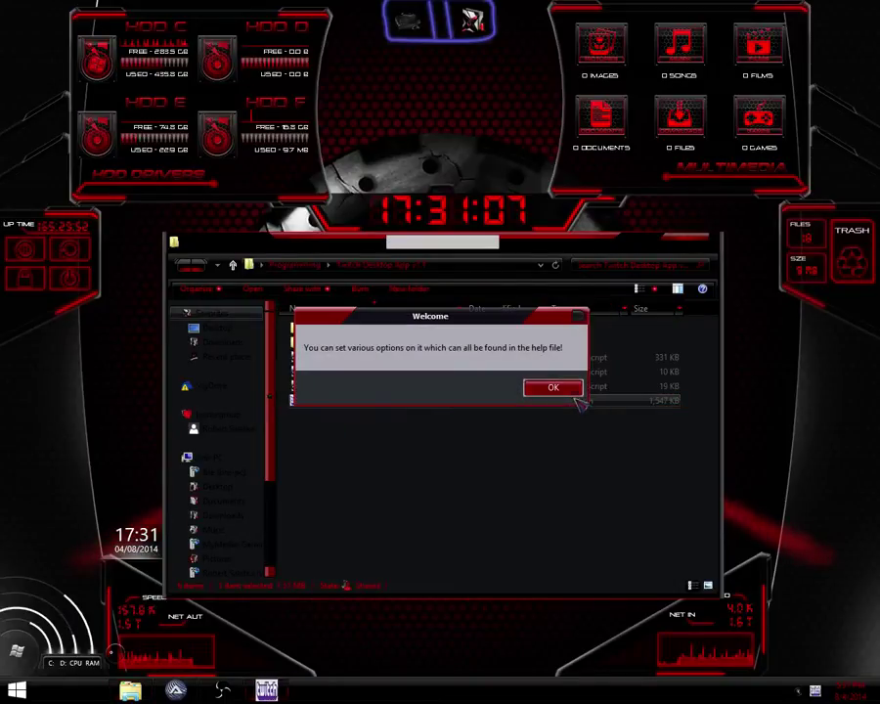
left_click(574, 389)
left_click(575, 389)
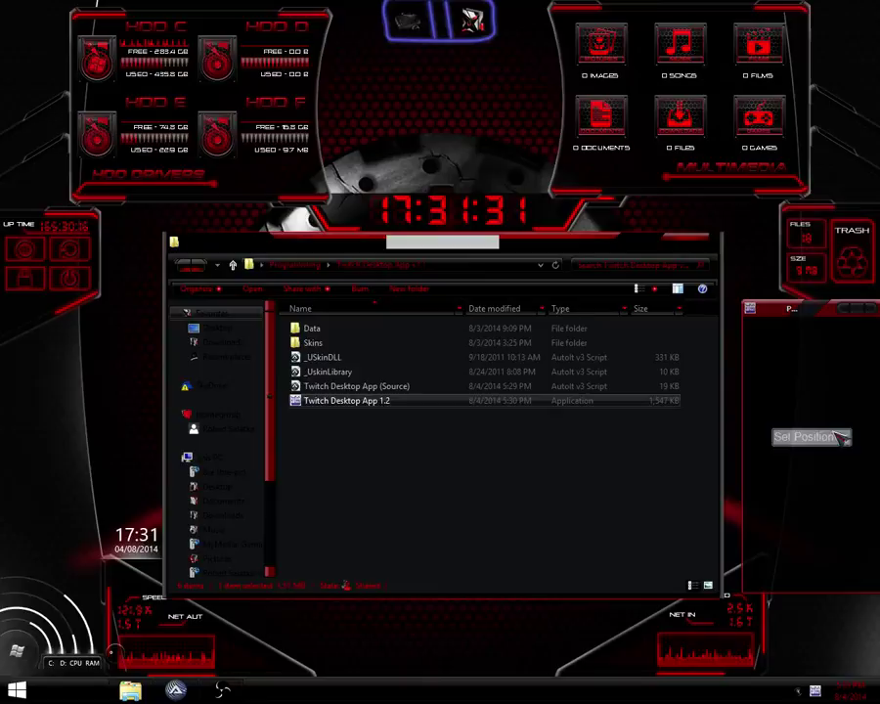
left_click(837, 438)
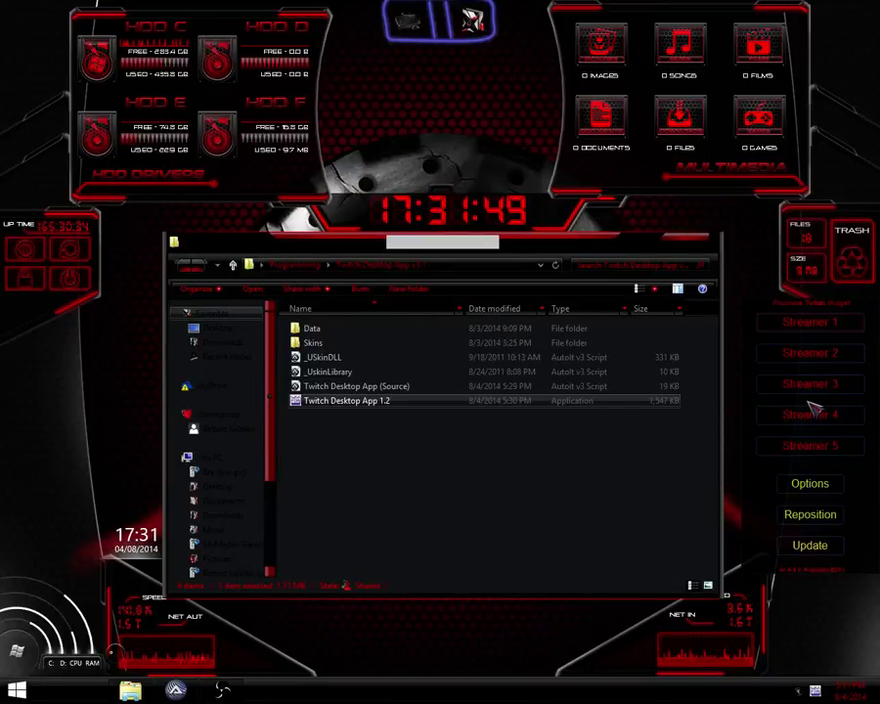
Step: Reposition the Twitch widget slightly higher along the desktop's right edge
left_click(812, 518)
left_click(568, 394)
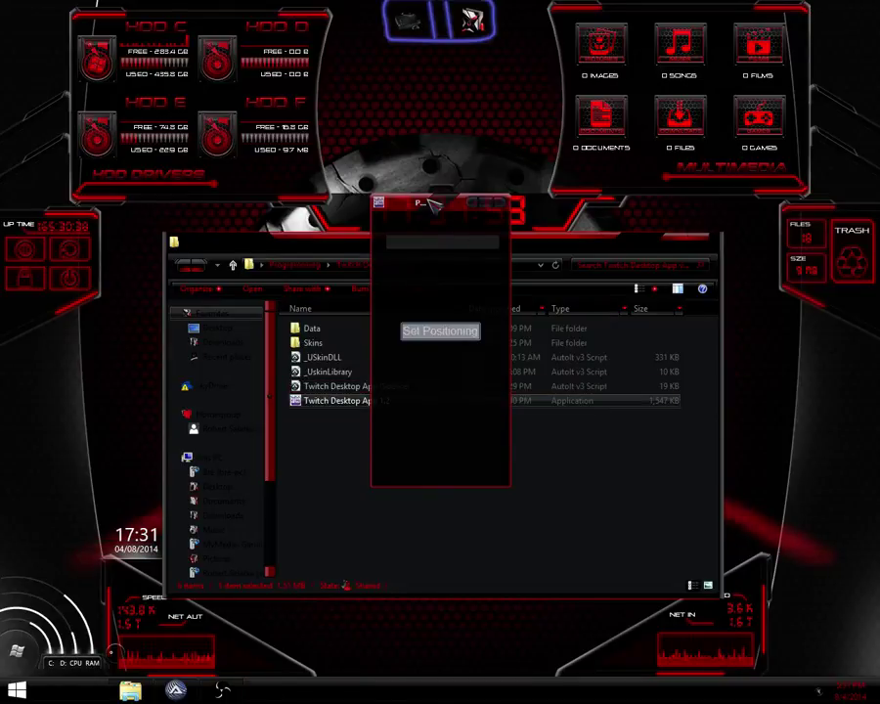
left_click_drag(433, 203, 794, 296)
left_click(789, 421)
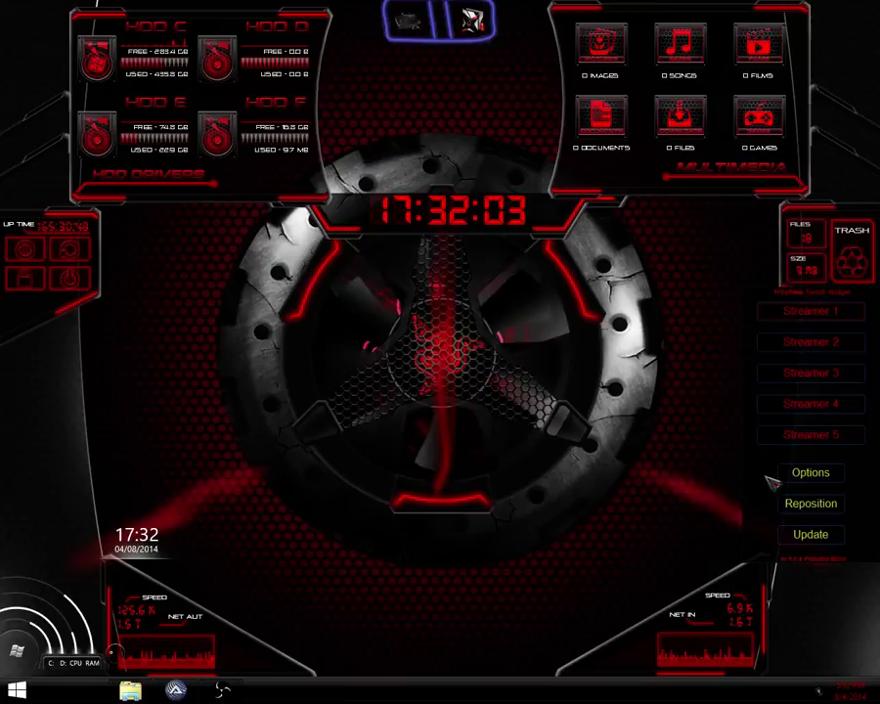
left_click(812, 475)
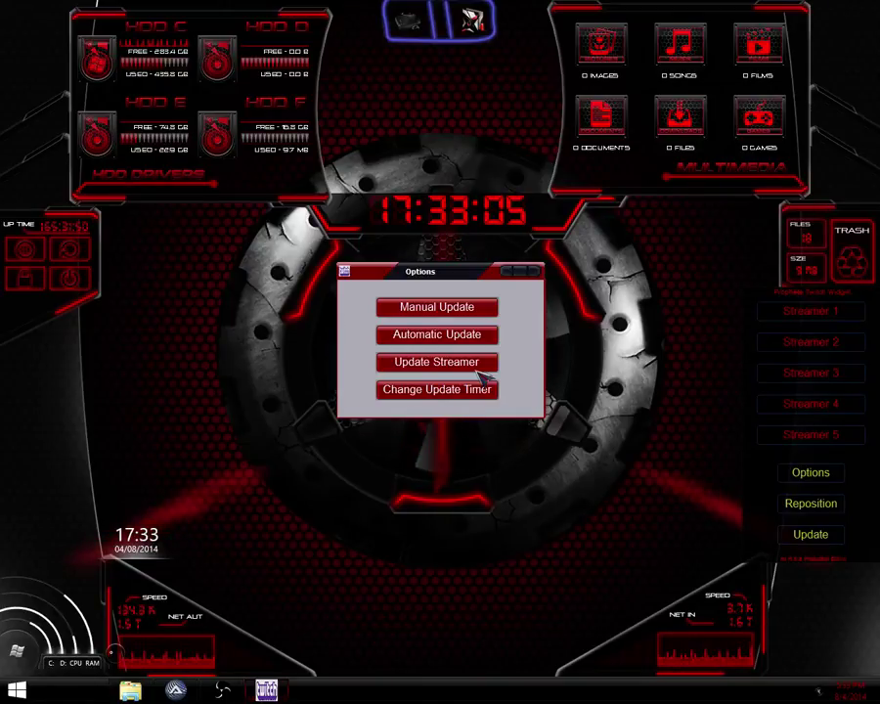
left_click(478, 368)
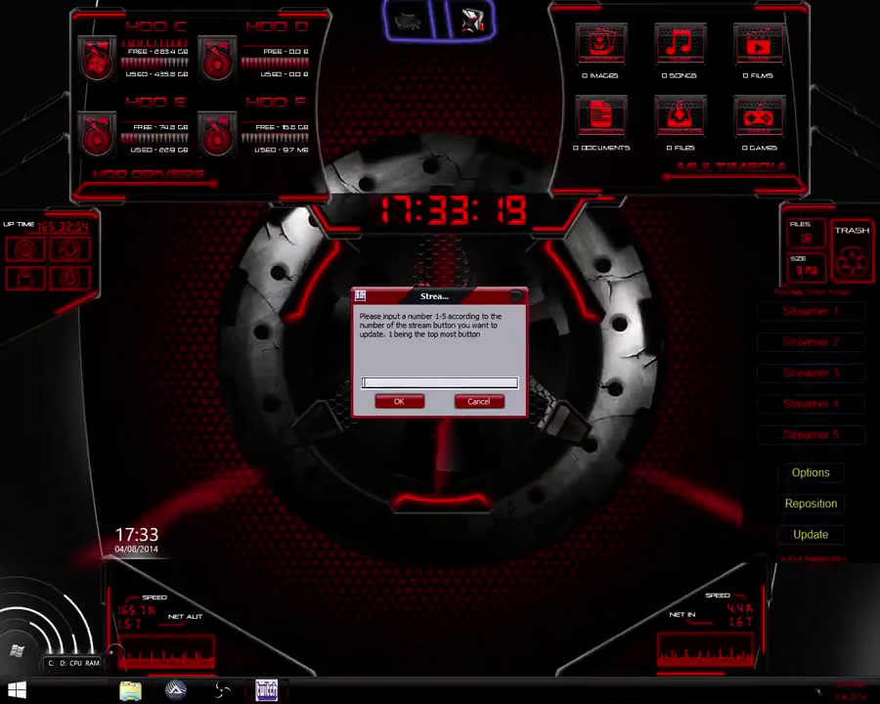
left_click(416, 403)
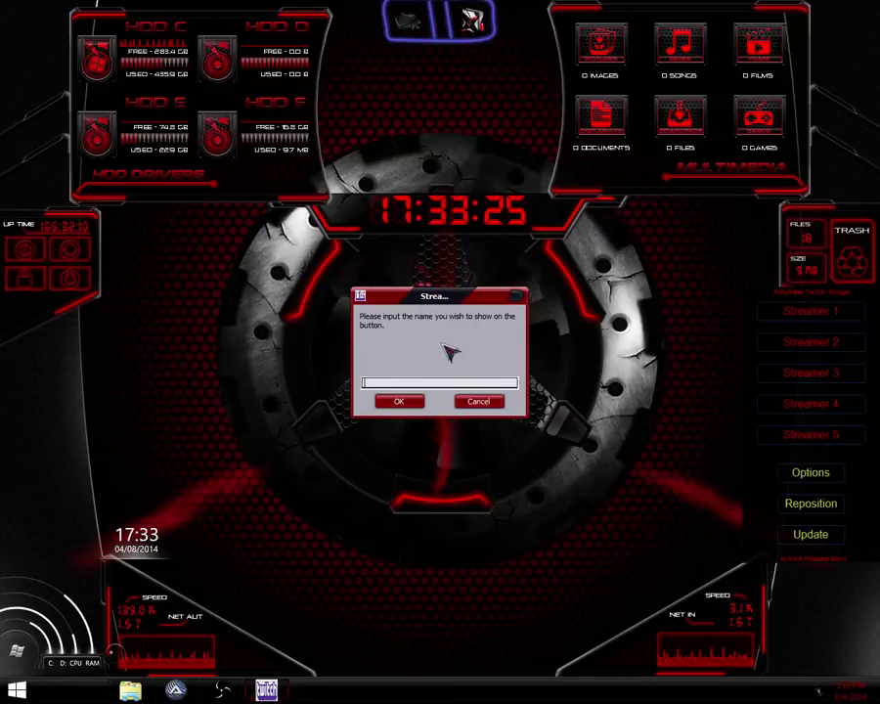
type("Ruwin")
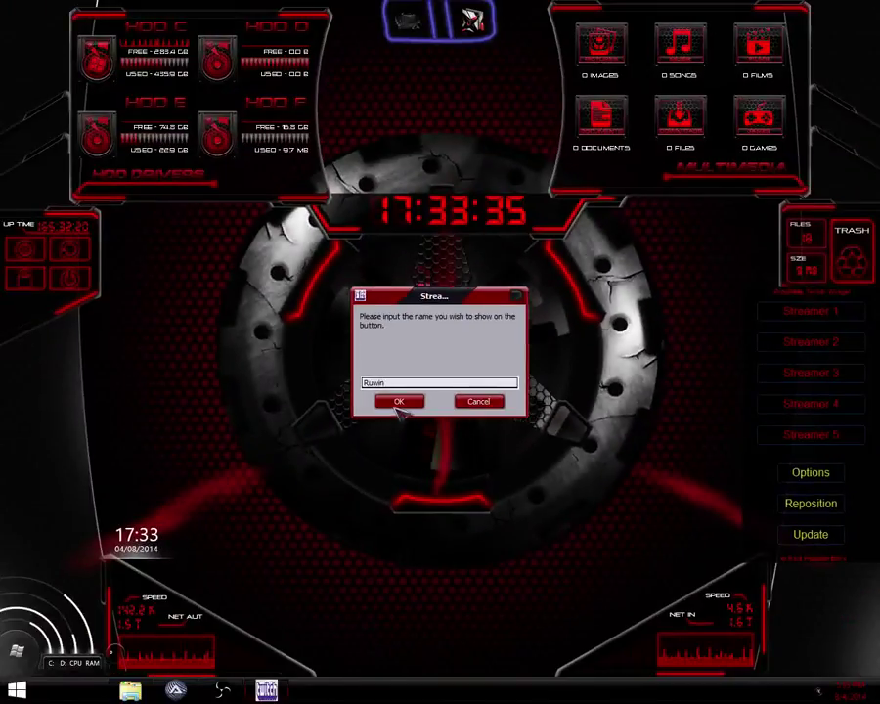
left_click(396, 409)
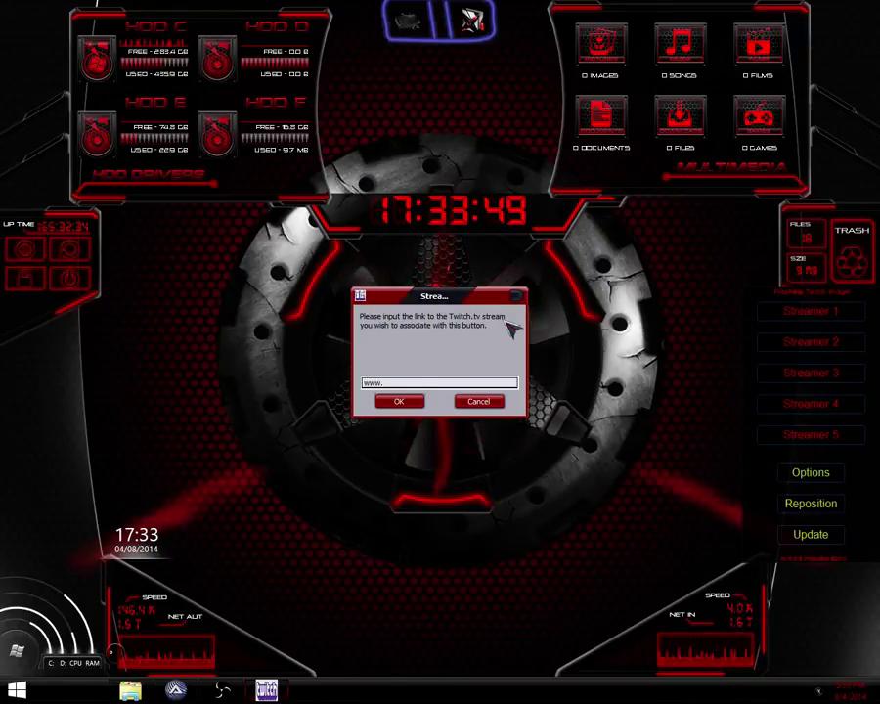
type("twitch.tv/")
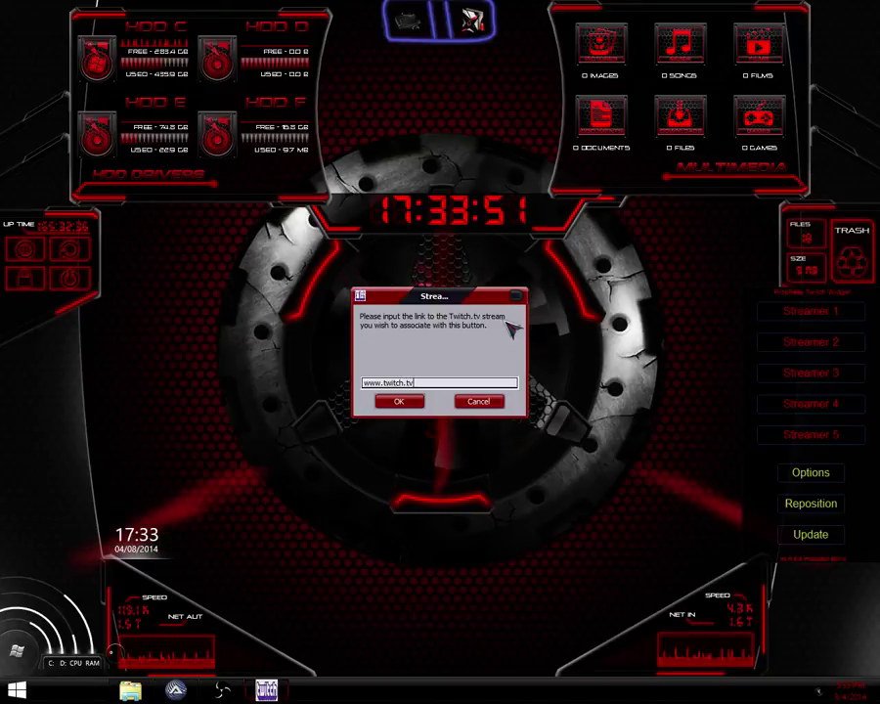
type("ruwin")
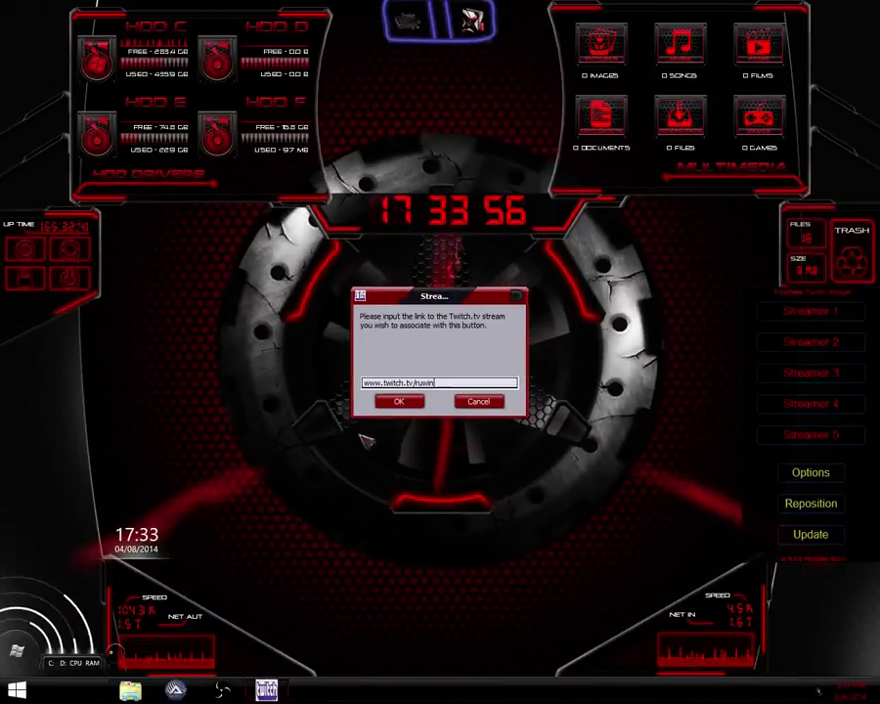
key("Return")
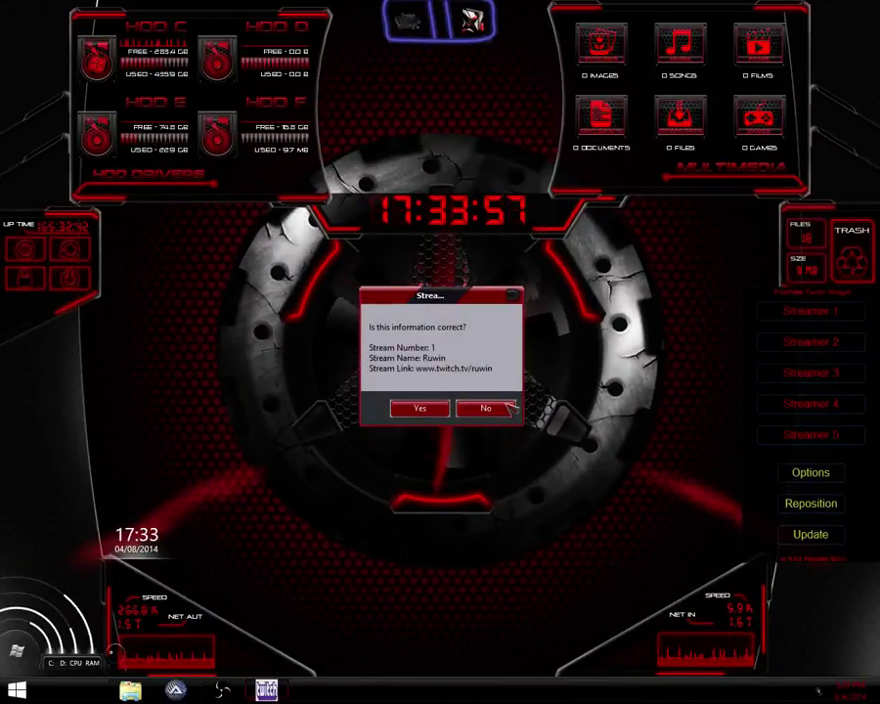
left_click(442, 407)
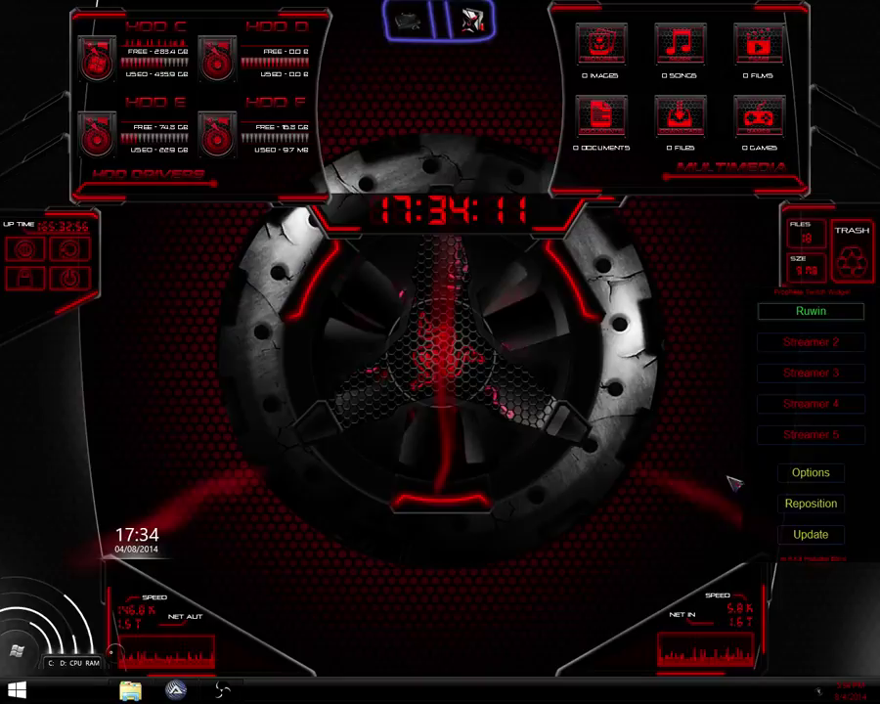
Step: Exit the Twitch widget through its notification area icon
left_click(820, 694)
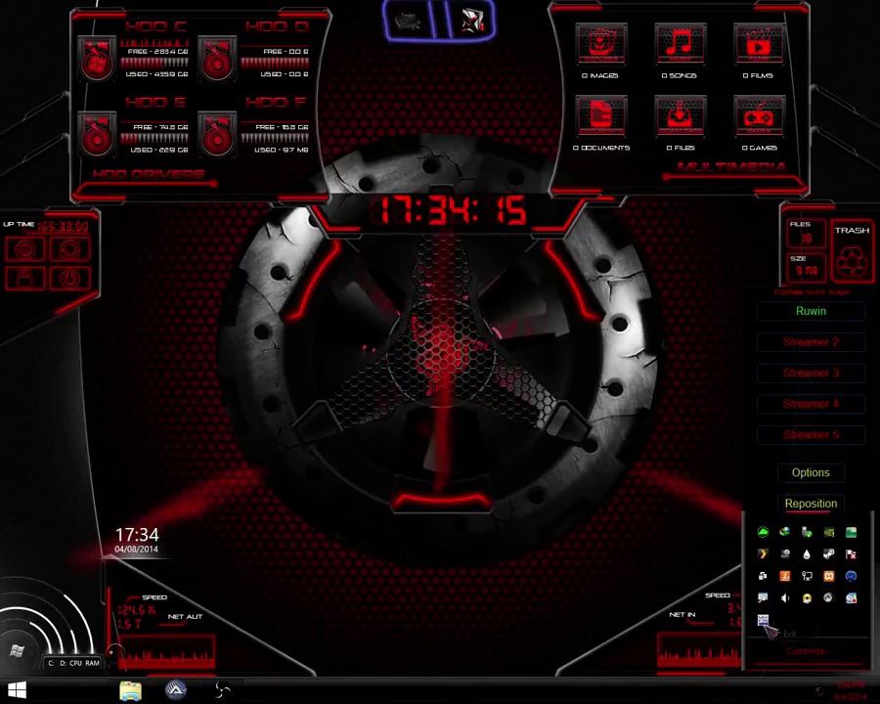
right_click(765, 623)
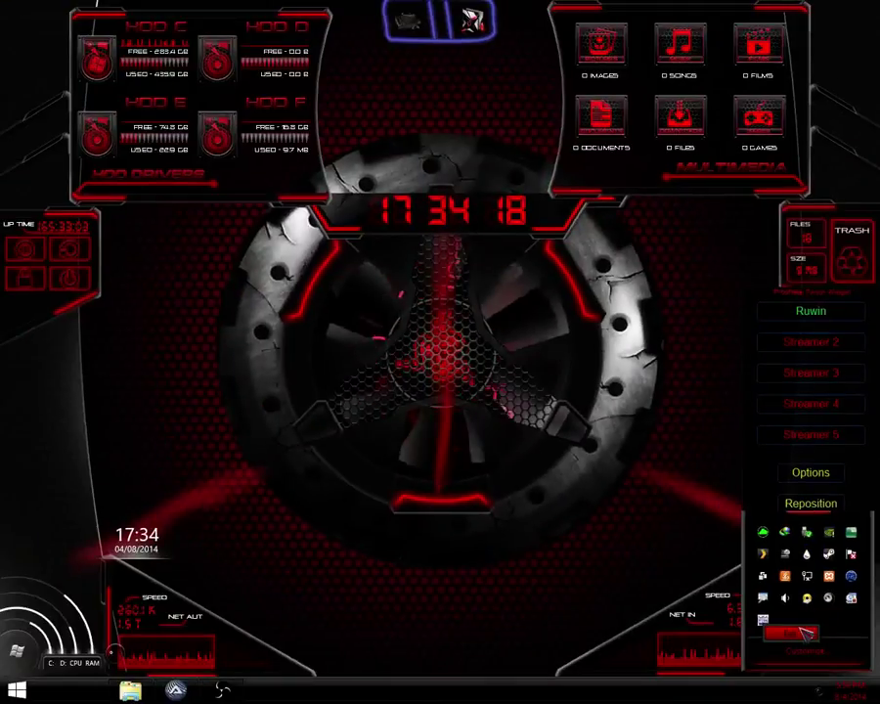
left_click(771, 608)
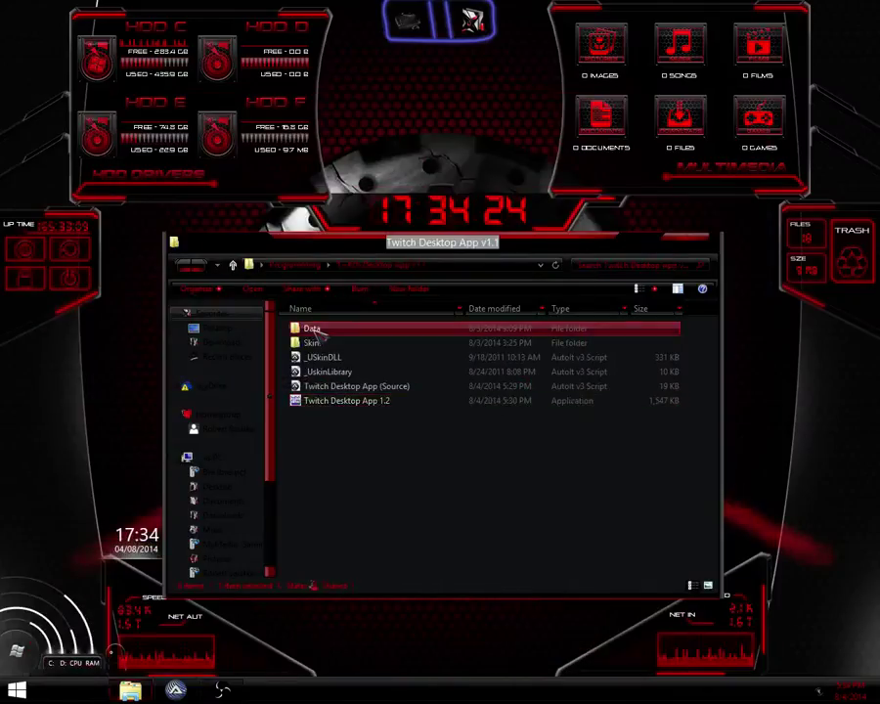
Step: Restore the Preferences file in the Data folder to the previously copied settings with position X=1082, Y=236, save it and close it
double_click(312, 329)
double_click(344, 360)
key("ctrl+a")
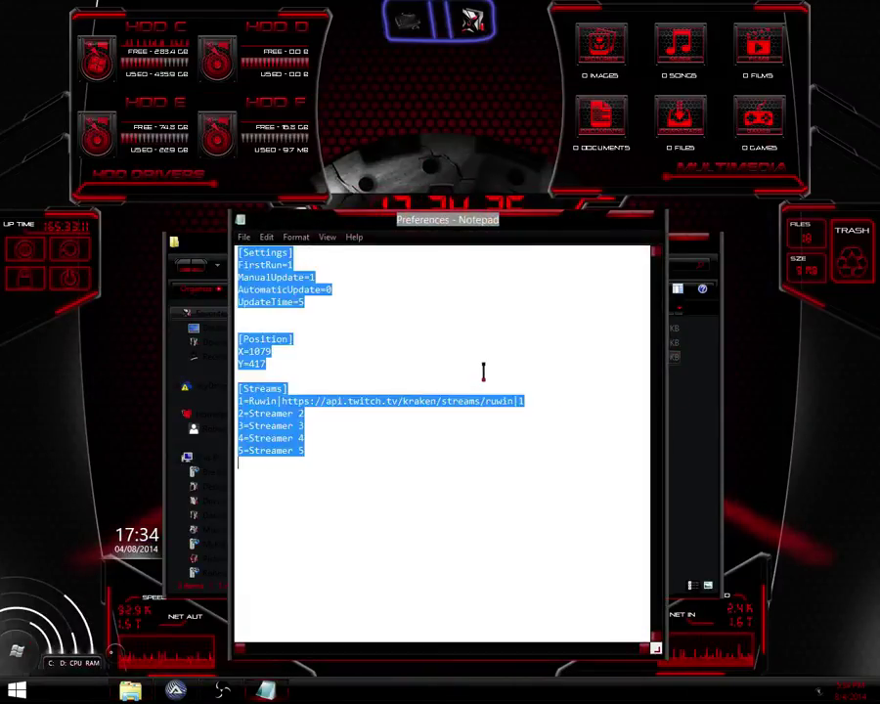
type("[Settings] FirstRun=1 ManualUpdate=1 AutomaticUpdate=0 UpdateTime=5   [Position] X=1082 Y=236  [Streams] 1=Ruwin|https://api.twitch.tv/kraken/streams/ruwin|1 2=Mangachu|https://api.twitch.tv/kraken/streams/mangachu_|1 3=ExTv|https://api.twitch.tv/kraken/streams/extvesports|1 4=Stabby|https://api.twitch.tv/kraken/streams/stabbystabby|0 5=TfTv|https://api.twitch.tv/kraken/streams/teamfortresstv|0")
key("ctrl+s")
key("alt+F4")
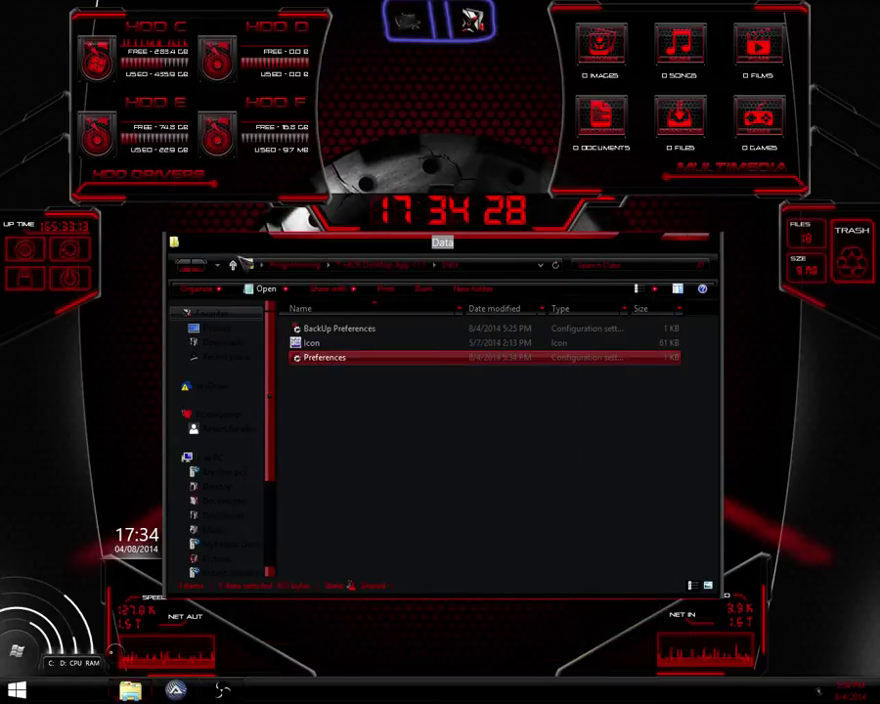
Step: Relaunch Twitch Desktop App 1.2 from its folder and close the folder window
key("BackSpace")
double_click(338, 399)
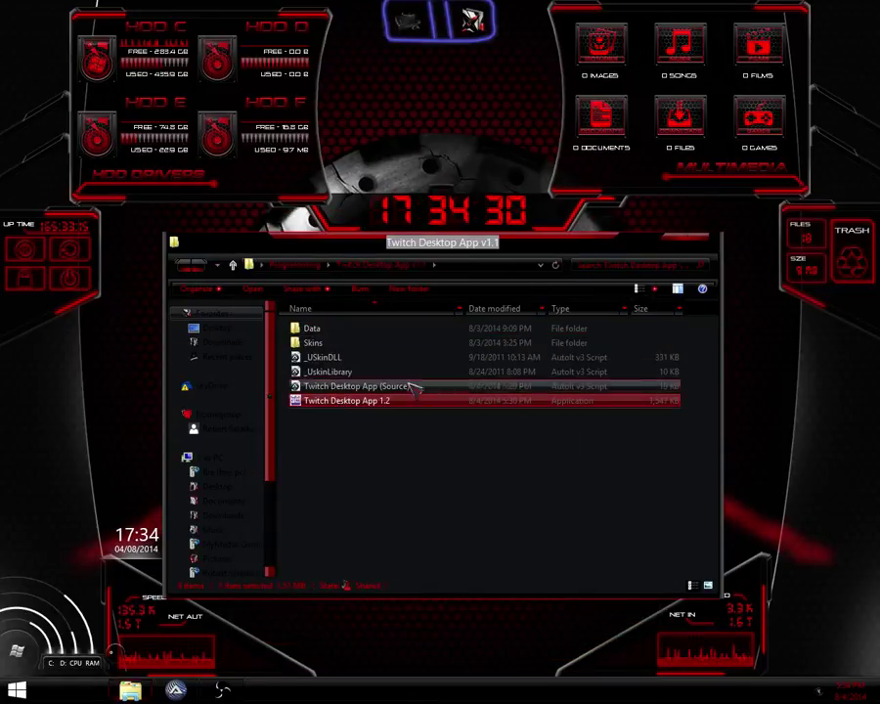
left_click(708, 242)
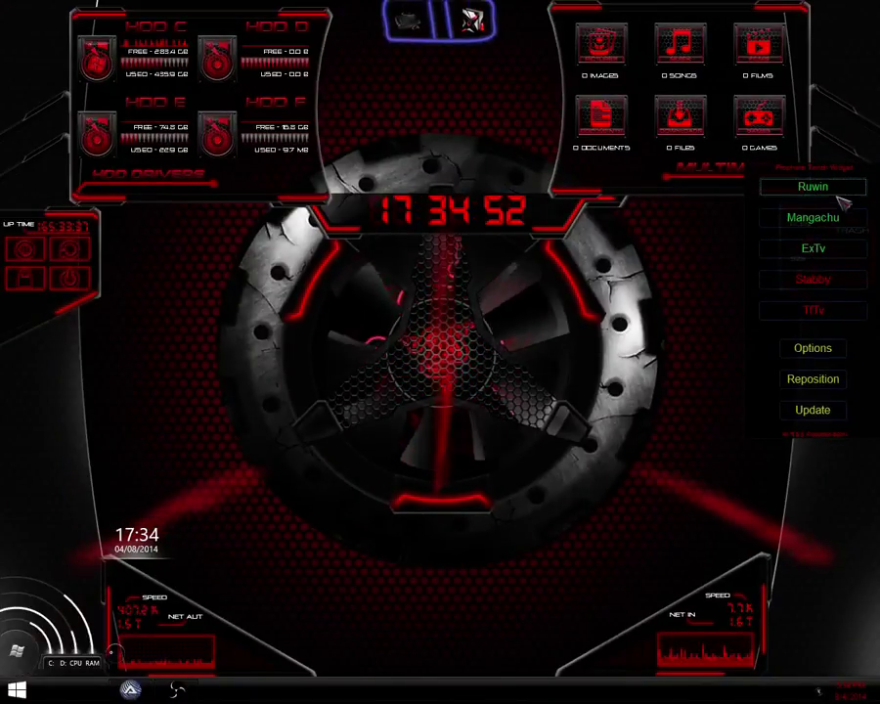
Step: Open the Ruwin stream from the widget in the web browser and close the browser
left_click(837, 195)
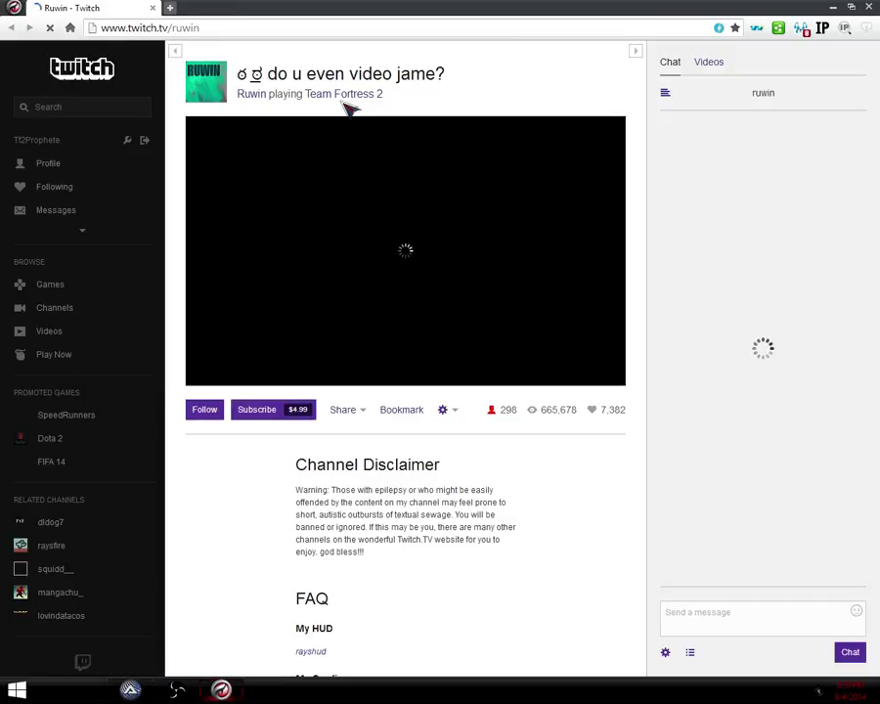
key("alt+F4")
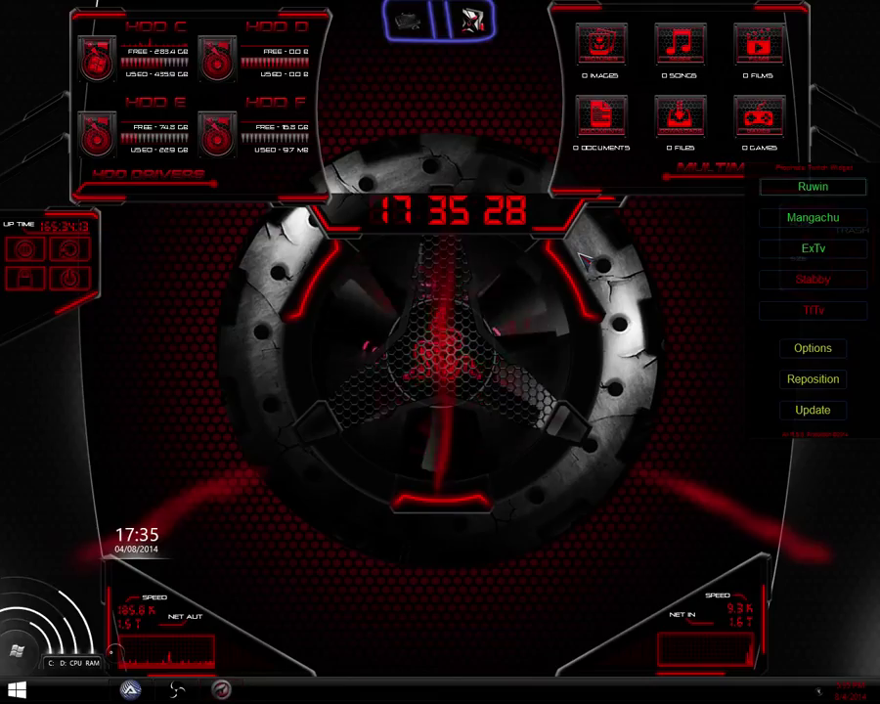
Step: Play an online stream from the widget using LiveStreamer (option 2), confirm the quality choice, and close VLC media player
left_click(851, 217)
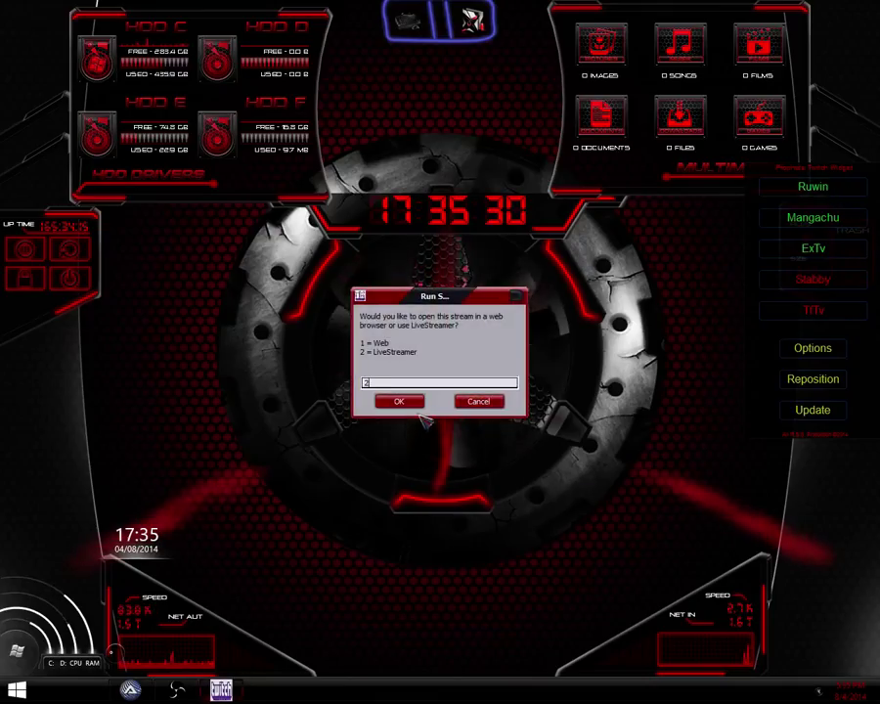
type("2")
left_click(417, 403)
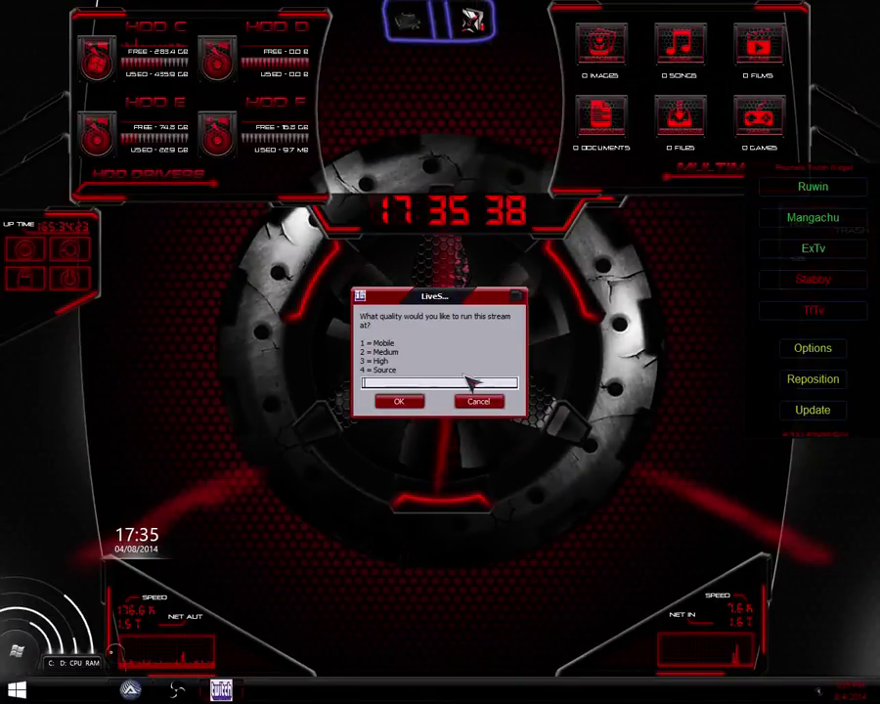
left_click(418, 402)
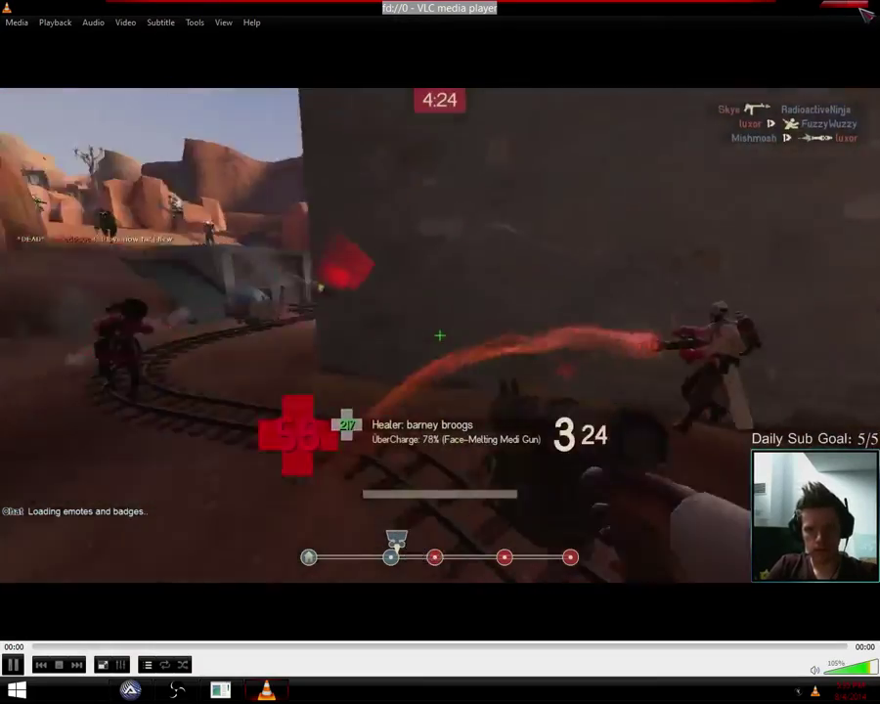
left_click(865, 8)
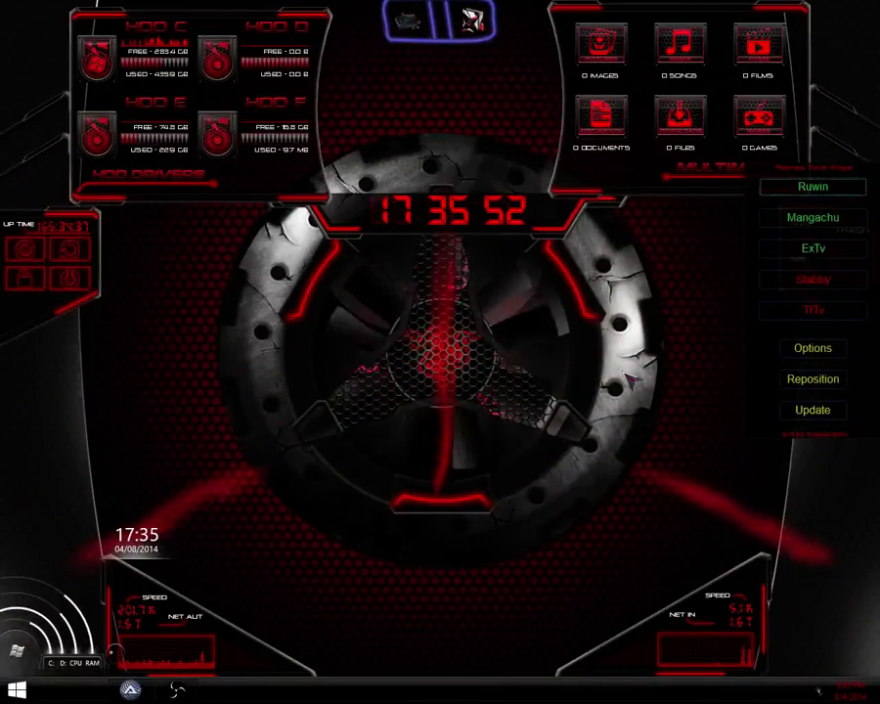
Step: Switch back to the Open Broadcaster Software window
left_click(178, 690)
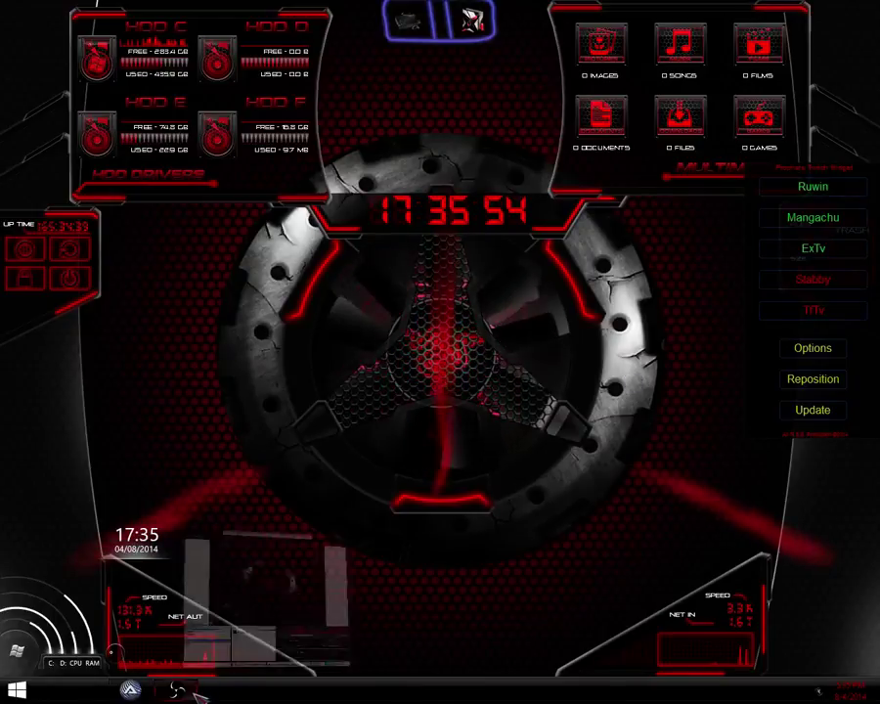